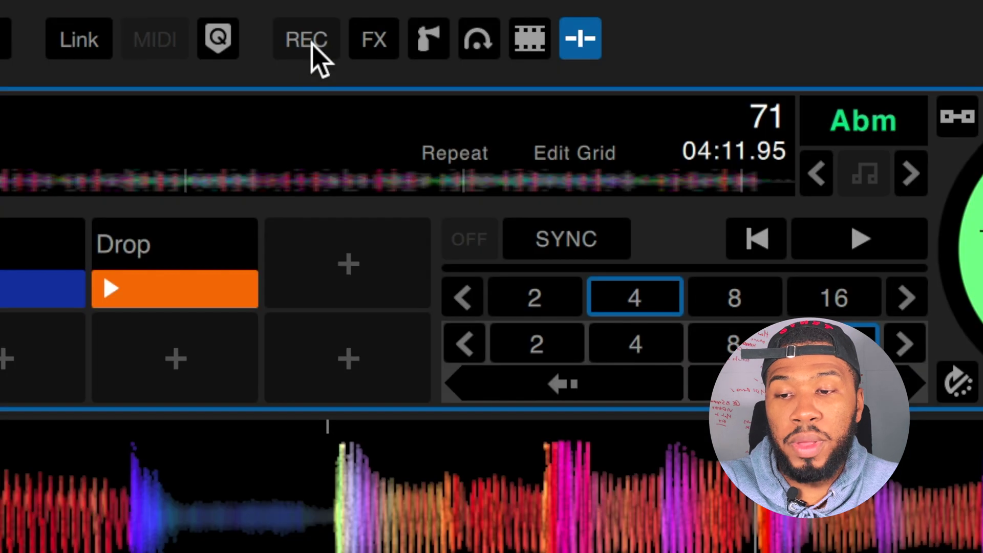
# Step: Open the recording panel and start recording the mix while Pony plays on deck 1
pyautogui.click(311, 44)
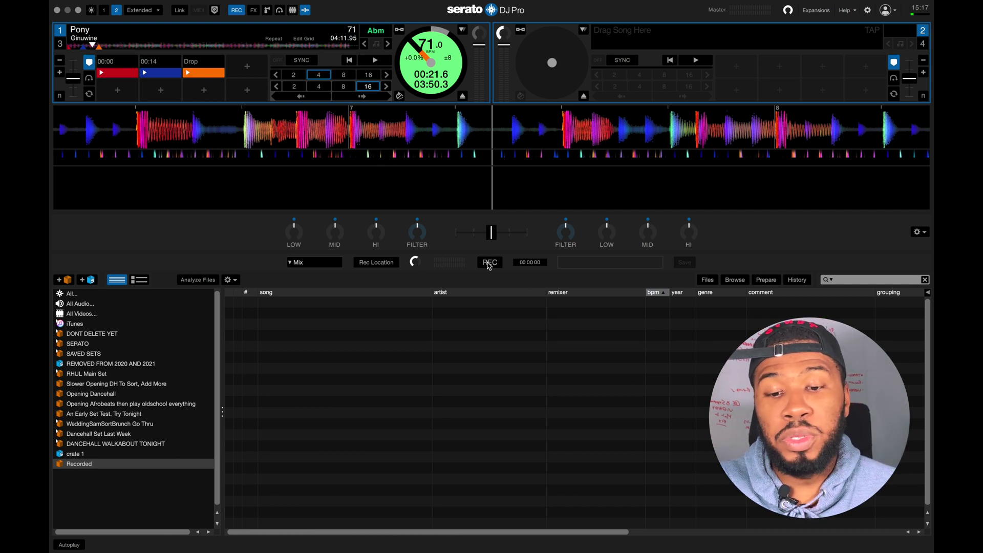
pyautogui.click(494, 264)
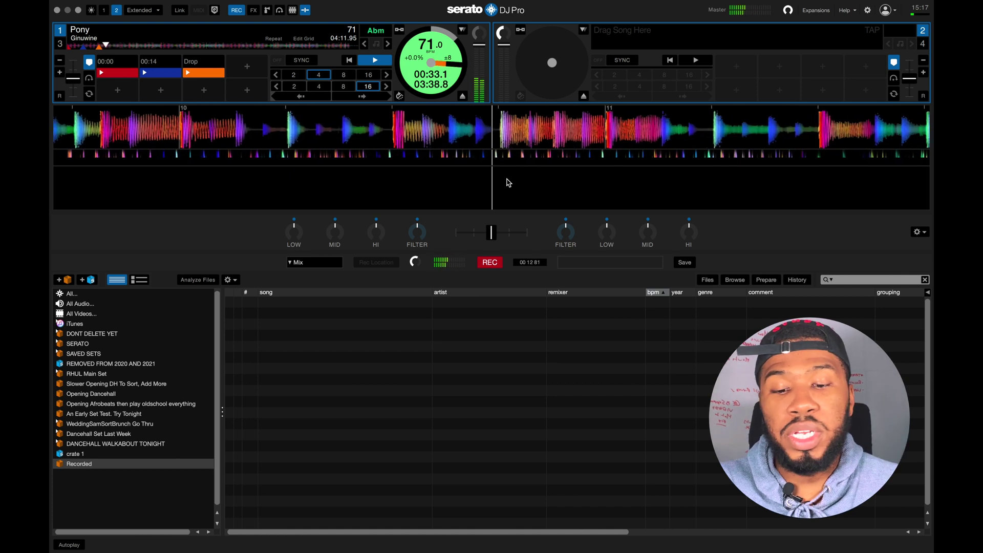
# Step: Stop the recording and save it under the name 'Youtube Mix 1'
pyautogui.click(489, 262)
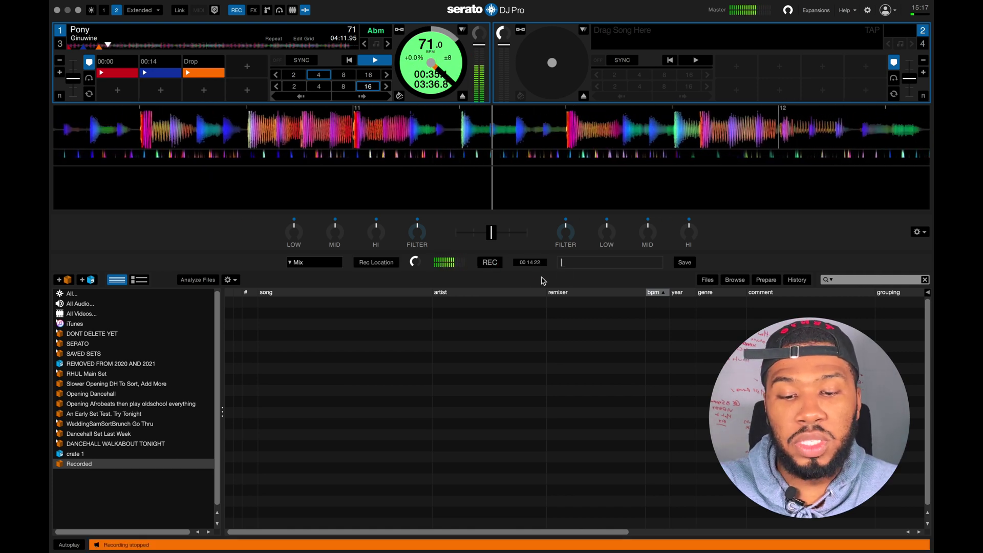
pyautogui.click(578, 264)
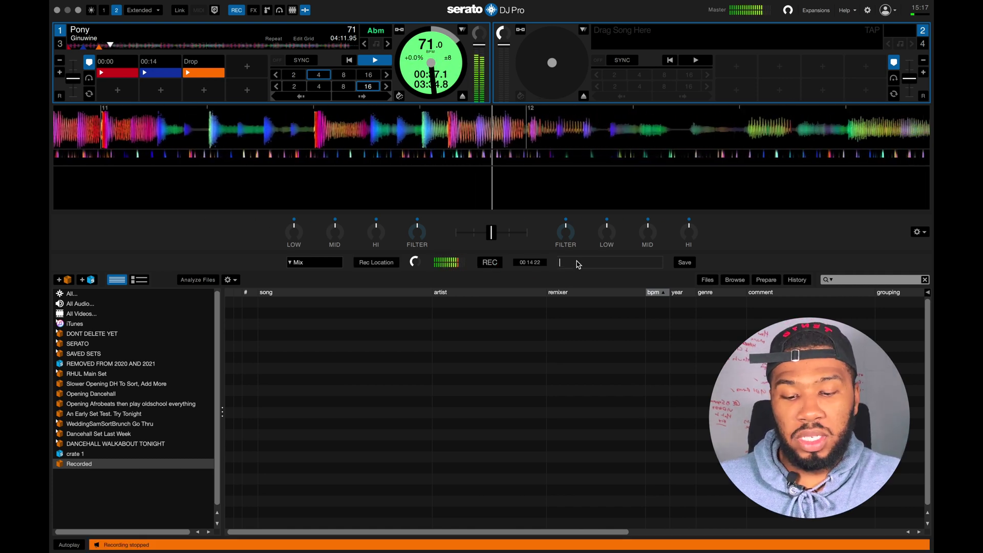
pyautogui.write('Youtube Mix 1')
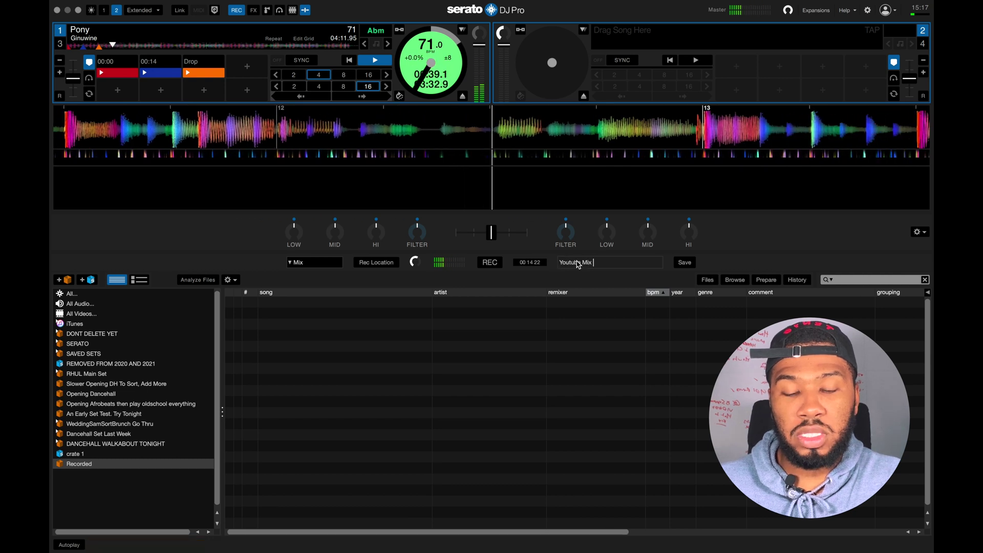
pyautogui.click(685, 264)
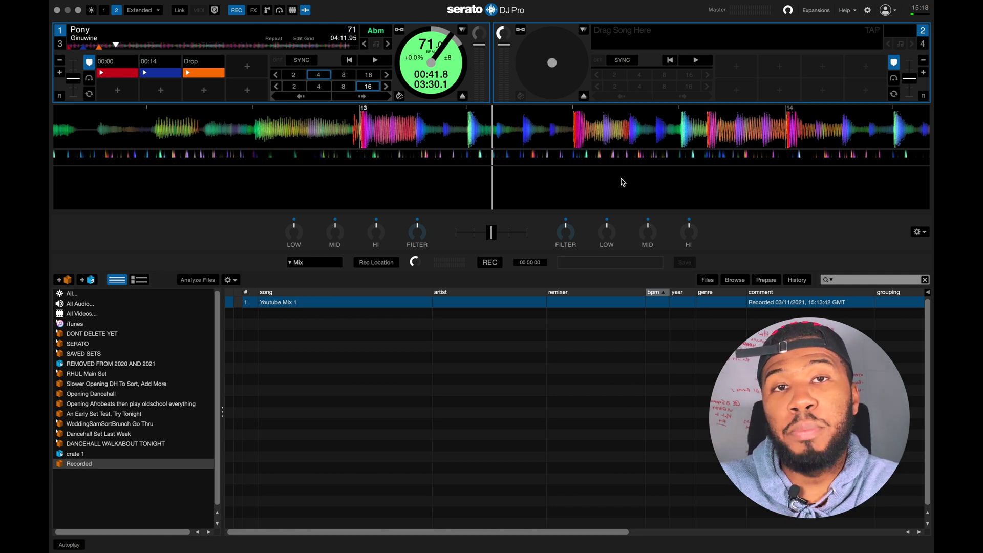
# Step: In Finder, open _Serato_ > Recording, sort by date modified, and select Youtube Mix 1.aif
pyautogui.hotkey('ctrl', 'Left')
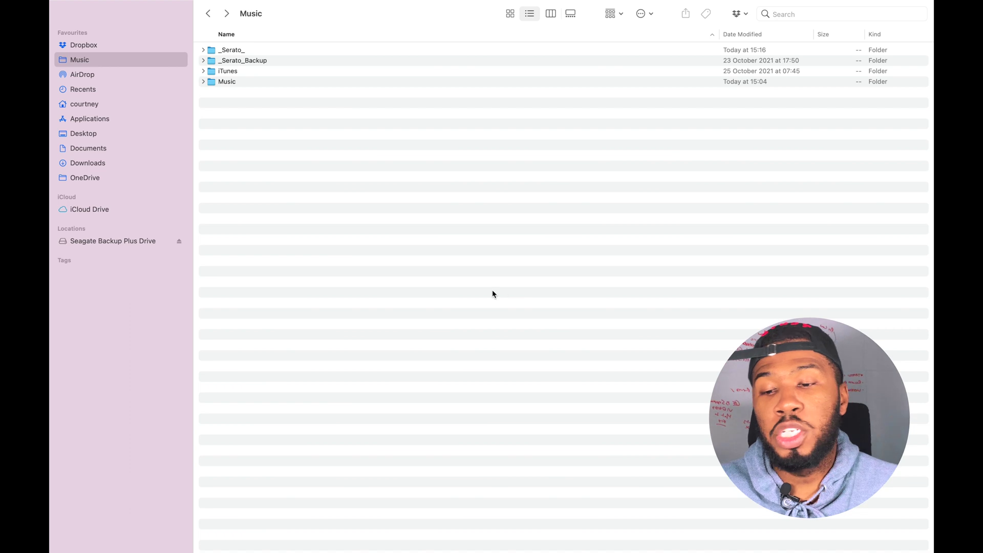
pyautogui.doubleClick(239, 51)
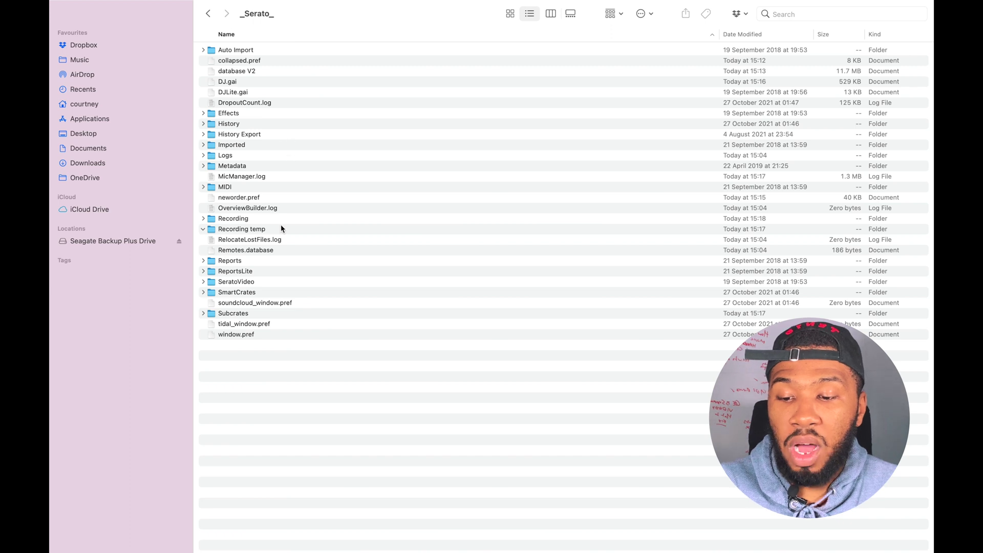
pyautogui.doubleClick(248, 222)
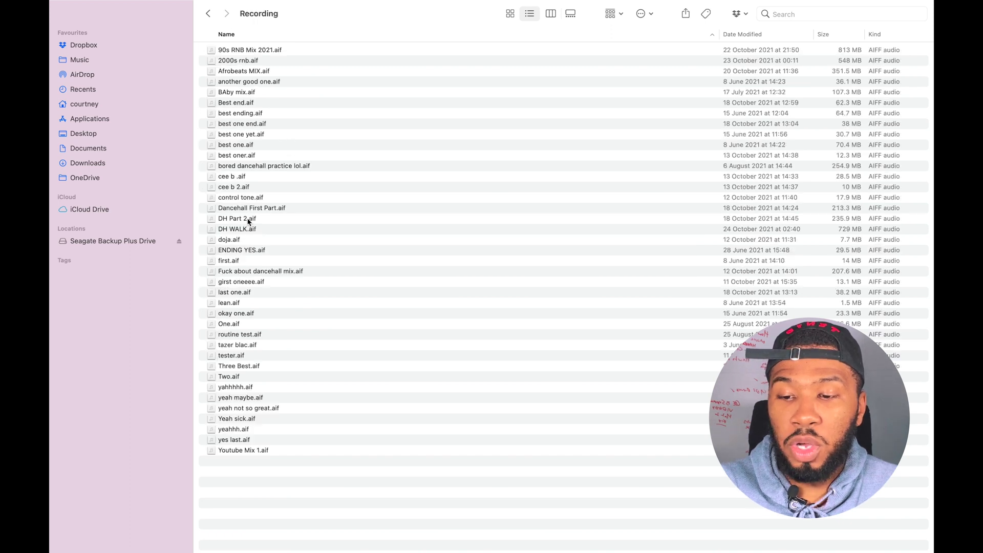
pyautogui.click(756, 36)
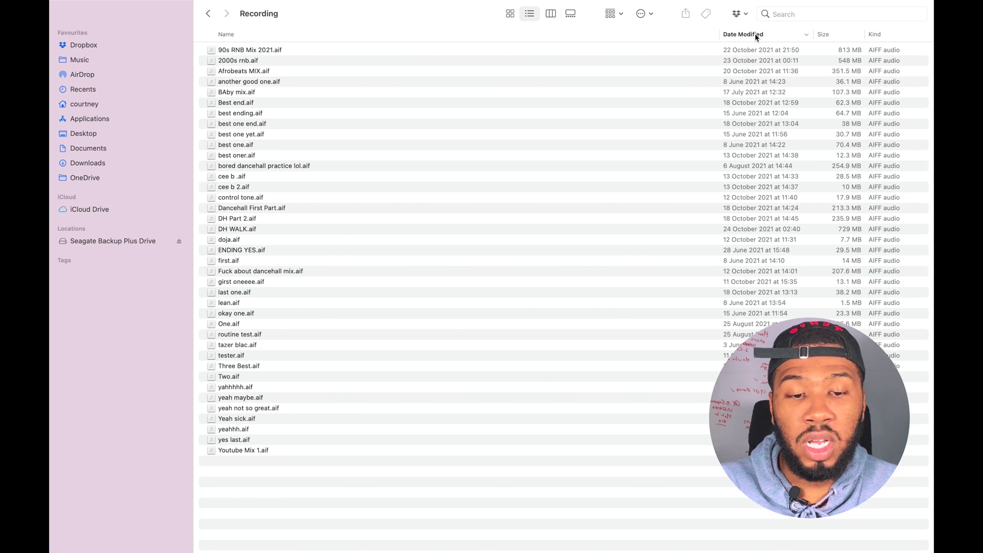
pyautogui.click(236, 51)
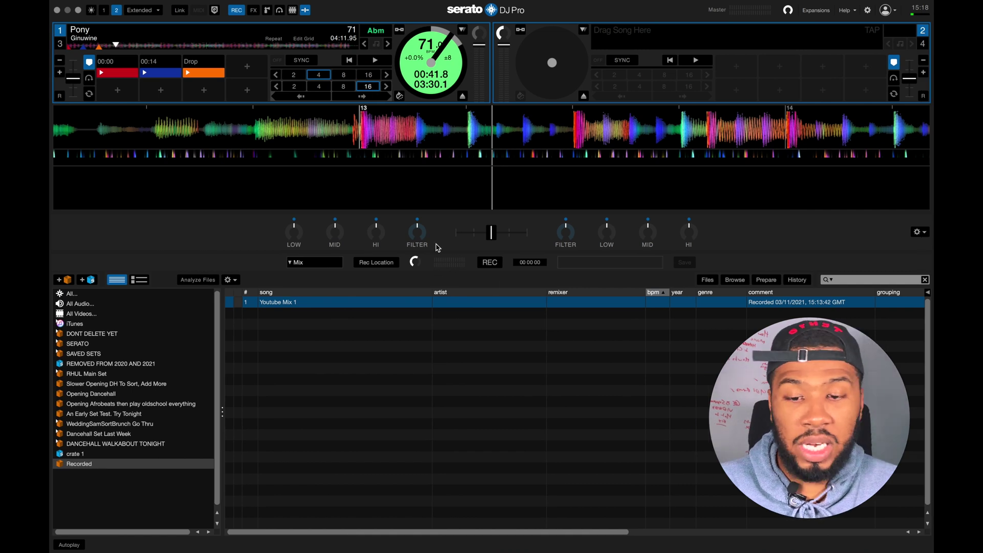
# Step: Play deck 1, record a brief second take, then stop recording and pause playback
pyautogui.press('space')
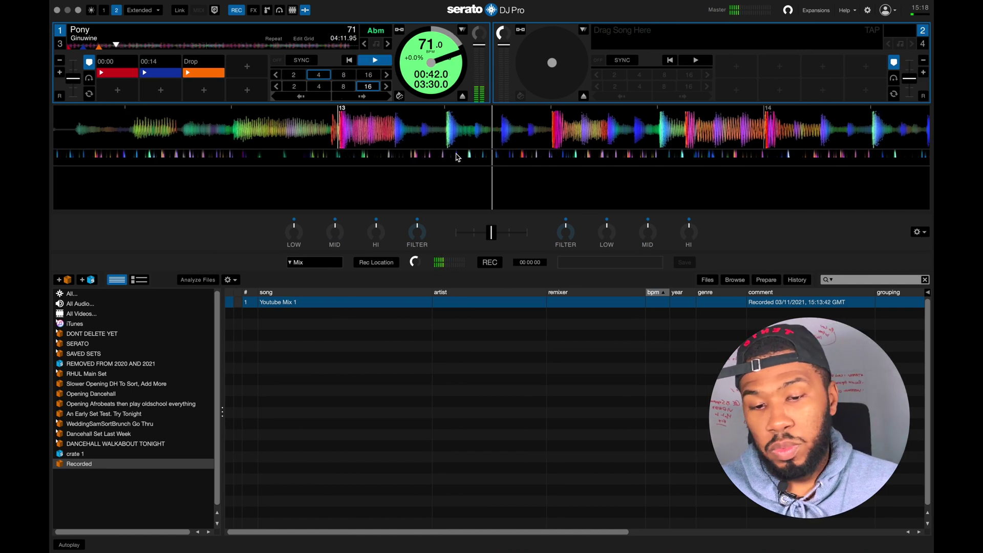
pyautogui.click(490, 262)
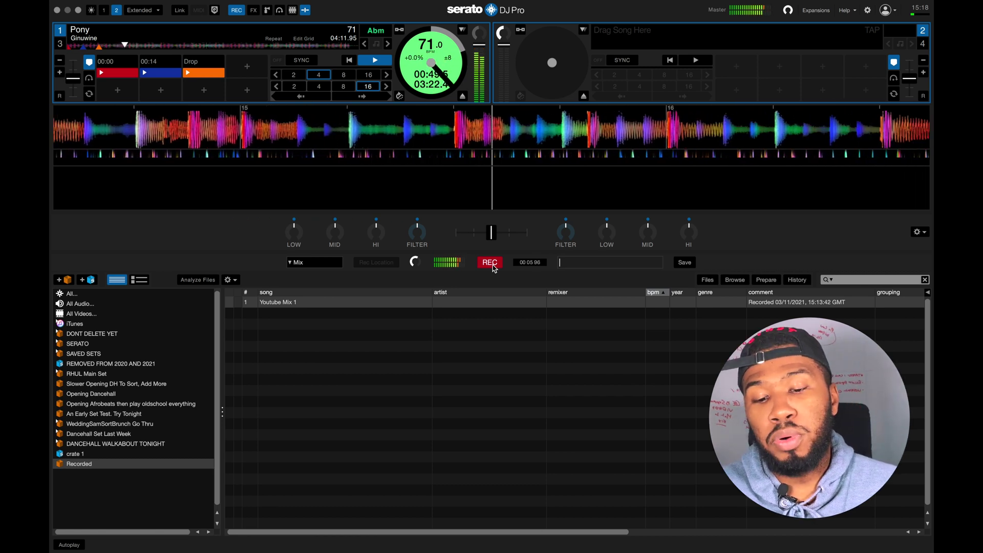
pyautogui.click(493, 266)
pyautogui.click(538, 301)
pyautogui.press('space')
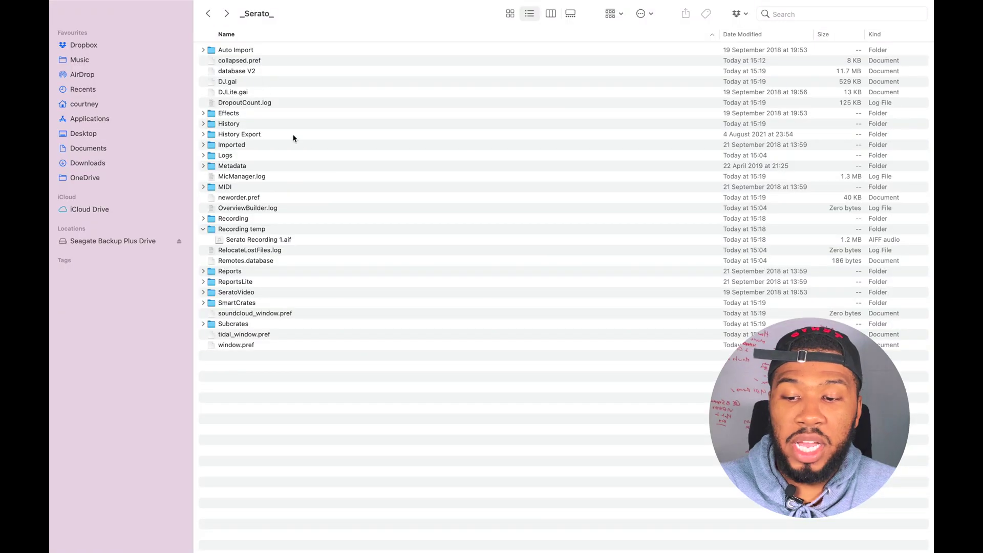
# Step: Open the Recording temp folder and select Serato Recording 1.aif
pyautogui.doubleClick(264, 231)
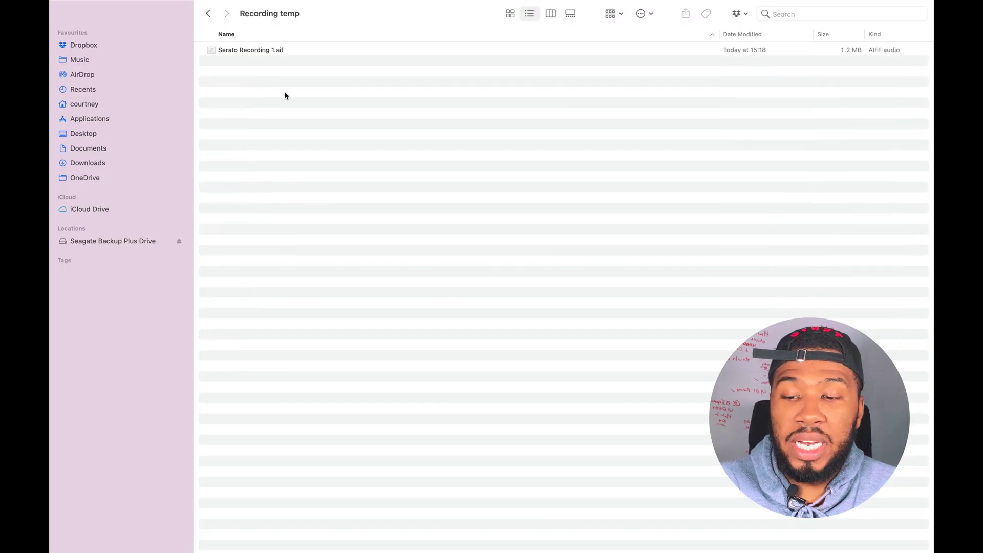
pyautogui.click(248, 52)
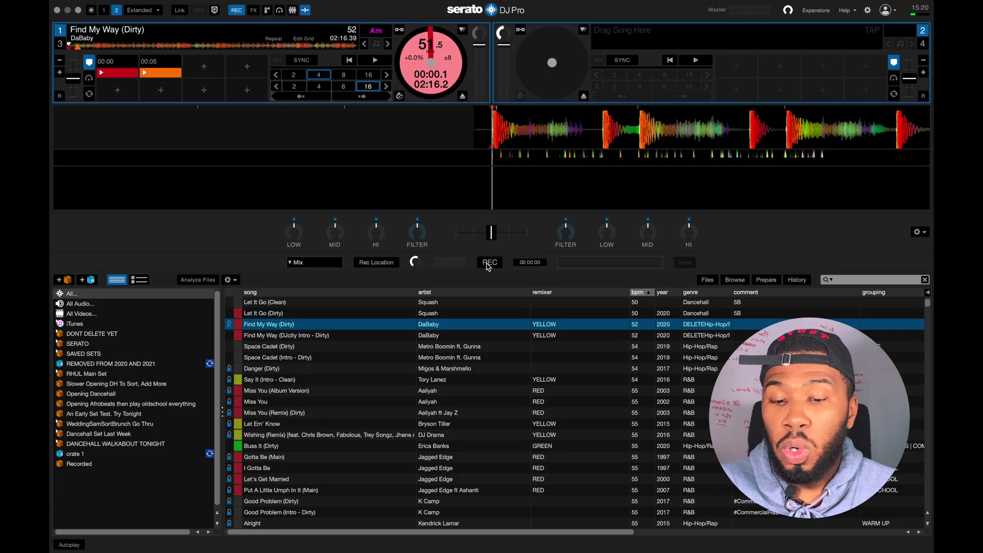
# Step: Start a new recording and play Find My Way (Dirty) on deck 1
pyautogui.click(488, 264)
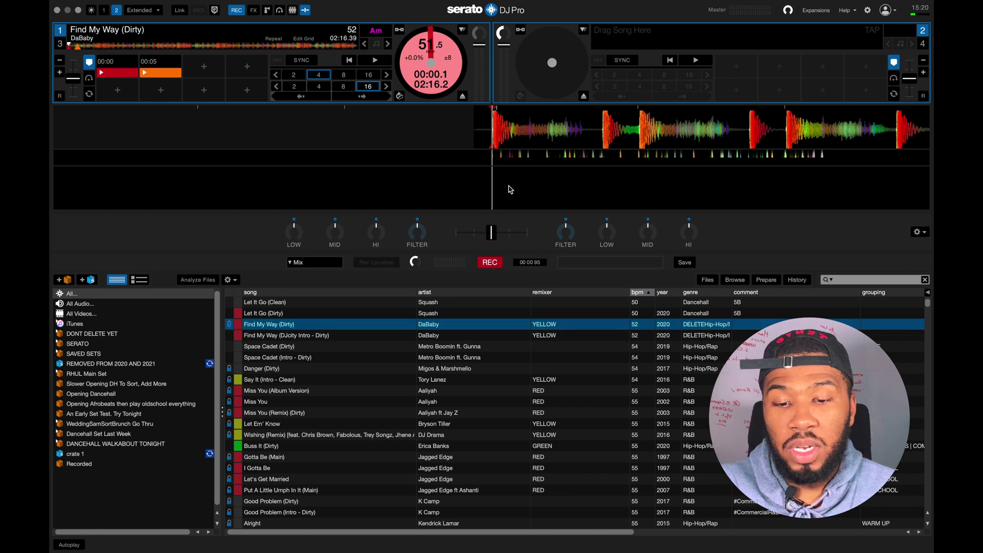
pyautogui.press('space')
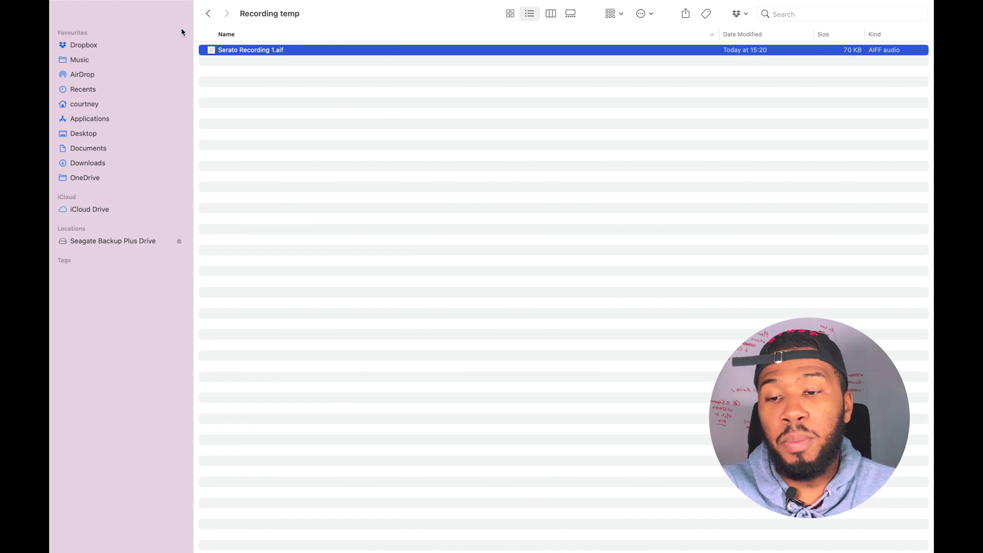
# Step: Reopen Recording temp and rename Serato Recording 1.aif to Youtube Mix.aif
pyautogui.click(208, 15)
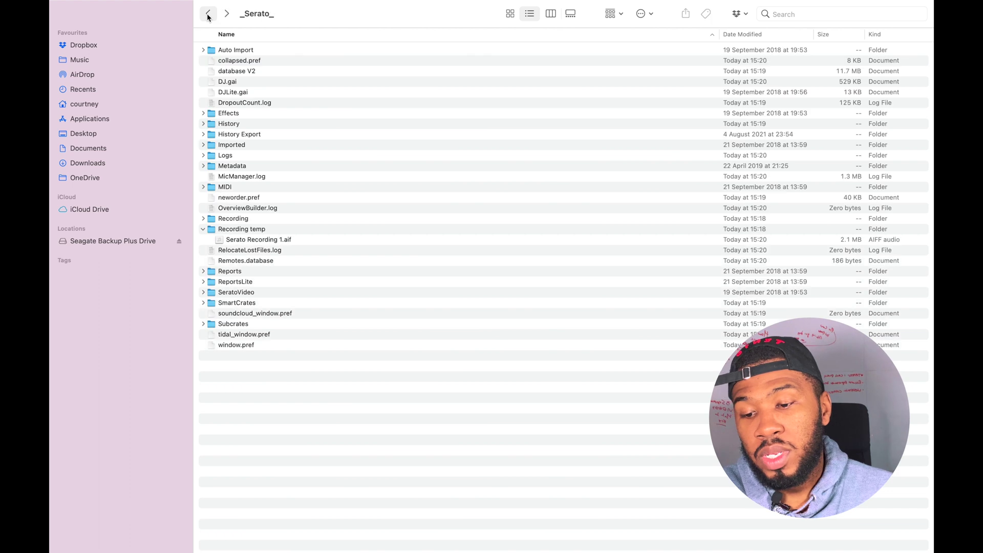
pyautogui.doubleClick(260, 229)
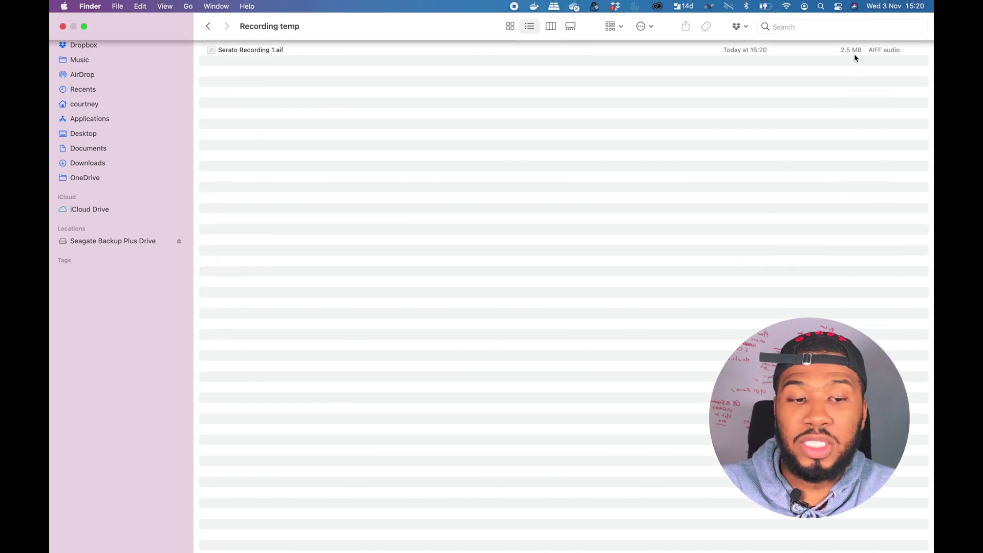
pyautogui.click(208, 13)
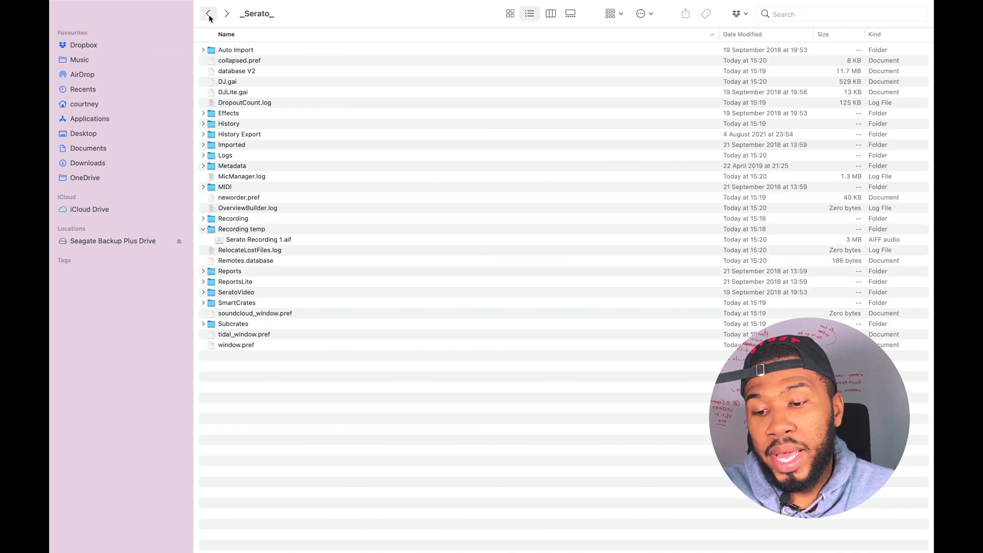
pyautogui.click(256, 230)
pyautogui.doubleClick(256, 231)
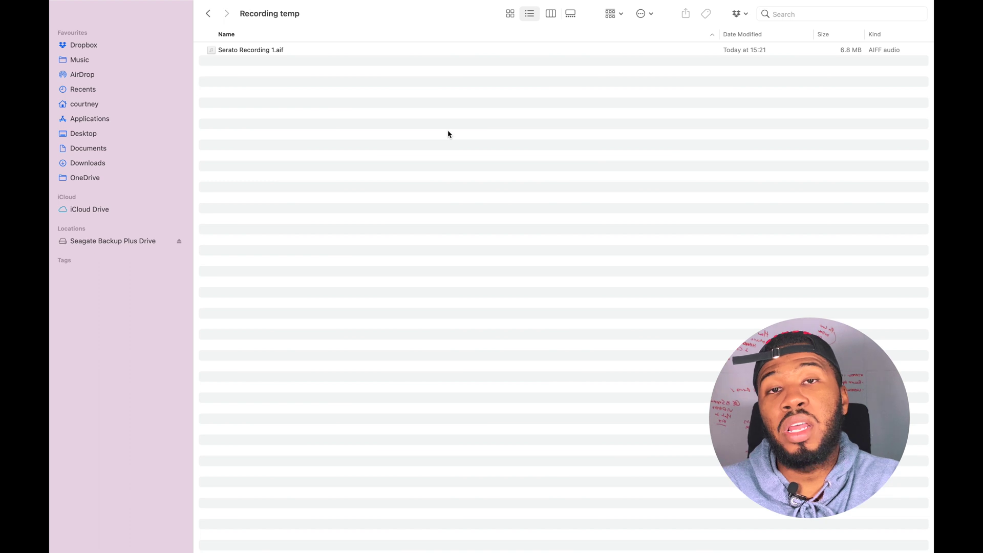
pyautogui.click(436, 50)
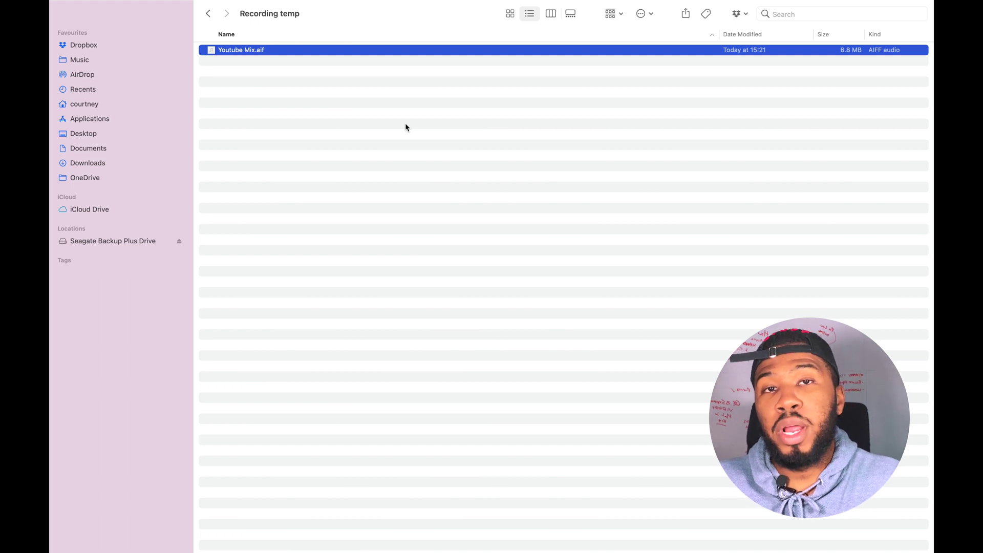
pyautogui.click(307, 123)
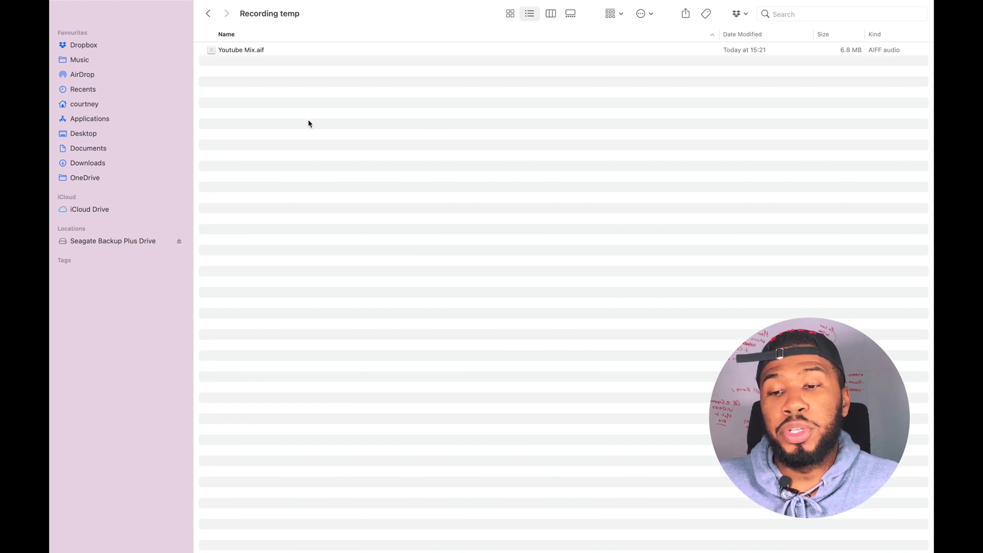
pyautogui.click(253, 50)
# Step: Start another recording in Serato, then return to Finder's Recording temp folder
pyautogui.press('super+BackSpace')
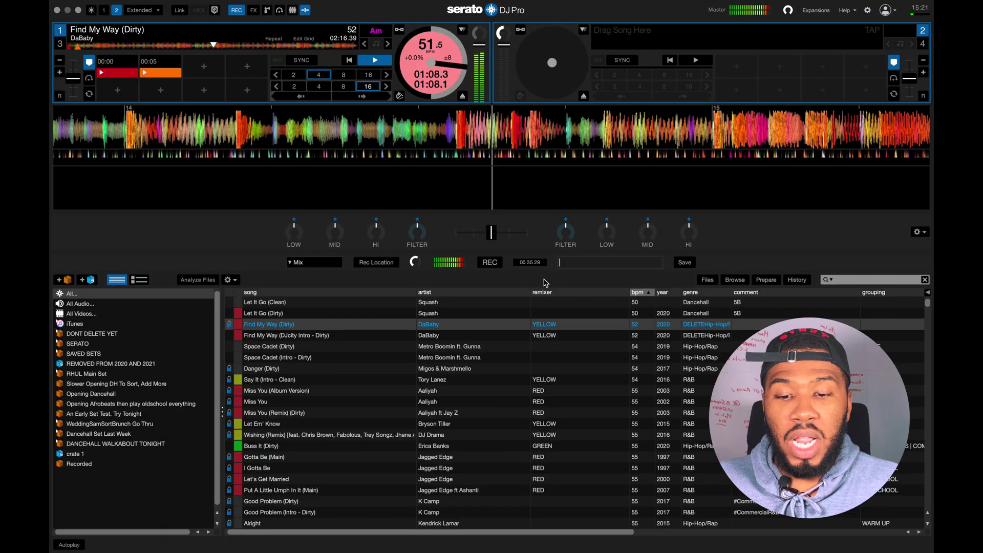
pyautogui.click(494, 262)
pyautogui.hotkey('ctrl', 'Left')
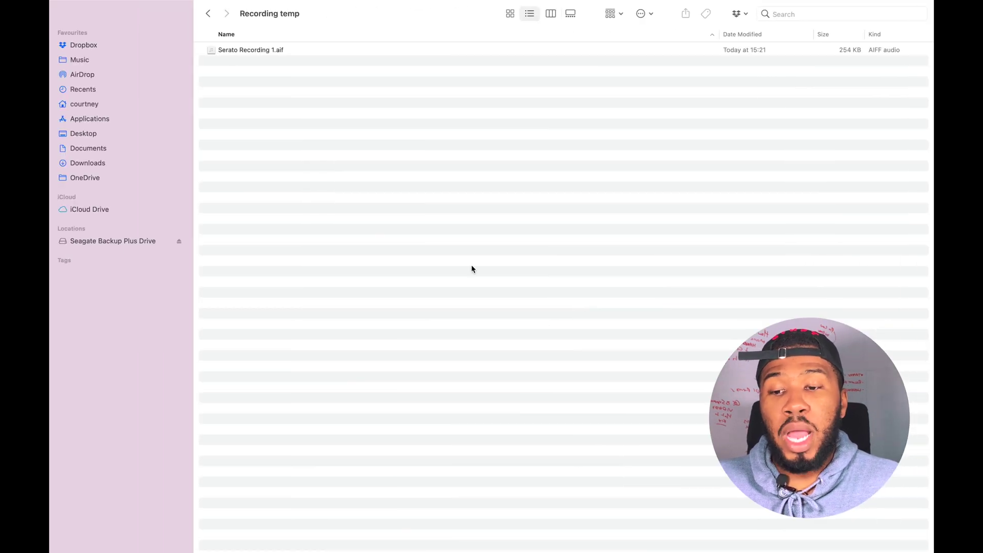